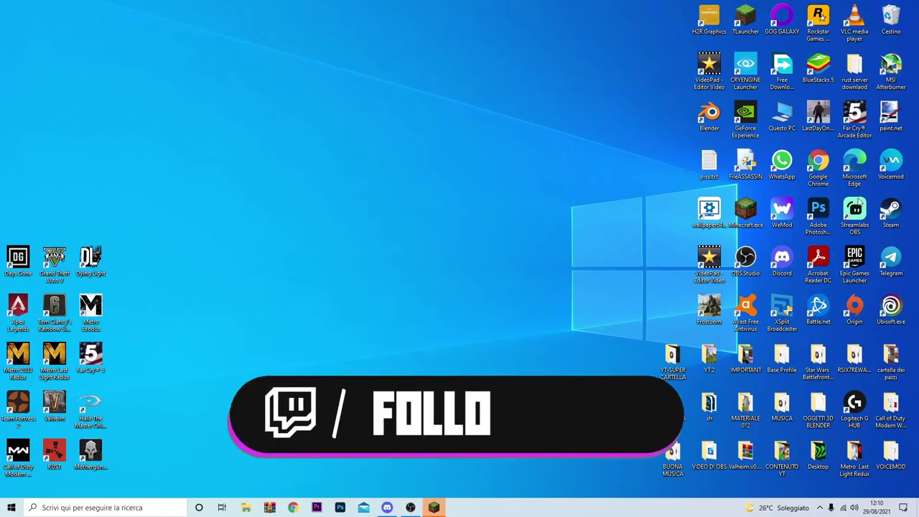
- Launch MSI Afterburner and open its hardware monitoring graph settings (Grafici), moving the windows into clear view
left_click_drag(890, 66, 347, 169)
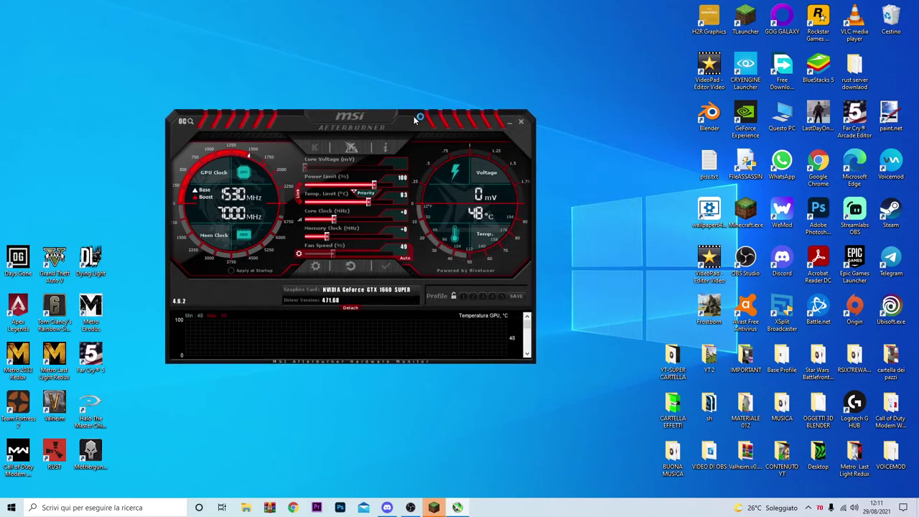
left_click_drag(414, 123, 420, 113)
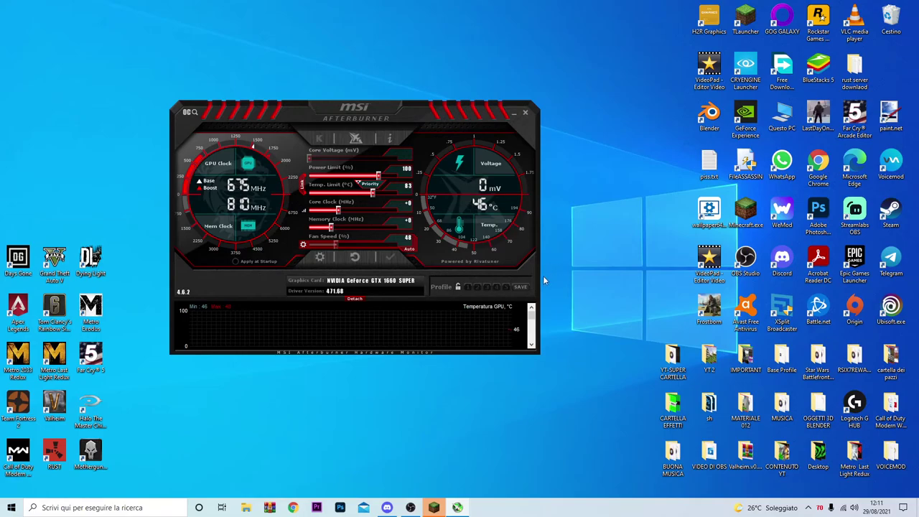
left_click(214, 326)
left_click(320, 258)
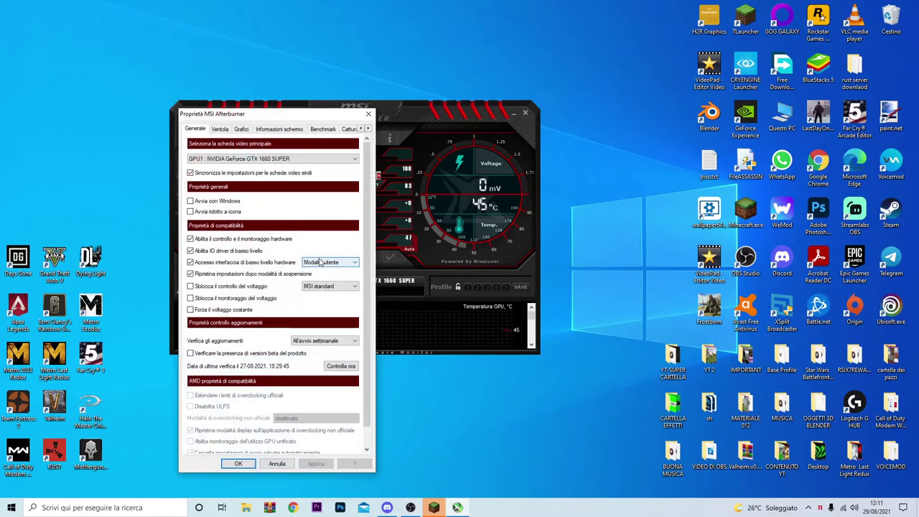
left_click(242, 128)
left_click_drag(266, 119, 303, 90)
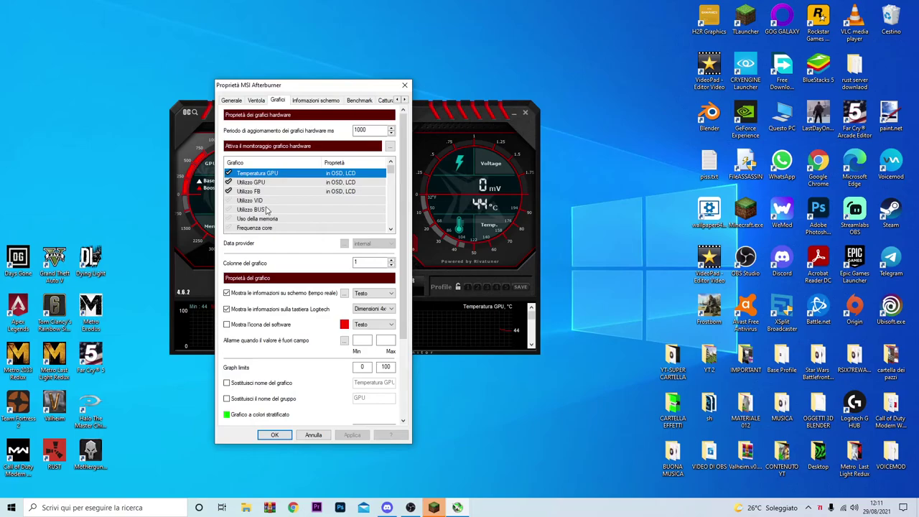
- Enable the Utilizzo VID graph in the hardware monitoring list and disable it again
mouse_move(266, 209)
left_click(228, 201)
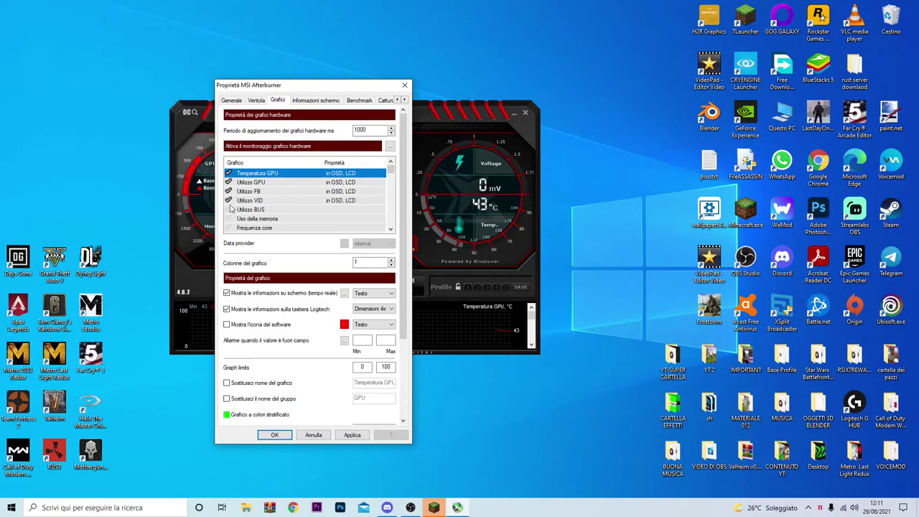
left_click(228, 201)
- Review the remaining monitoring graphs down to the CPU clock entries and accept the Afterburner properties
left_click_drag(391, 170, 391, 179)
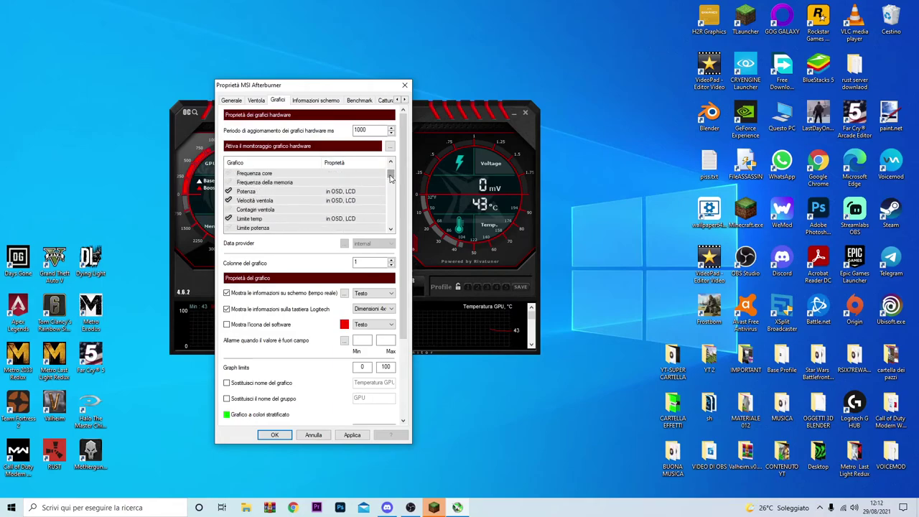
scroll(367, 207, "down", 1)
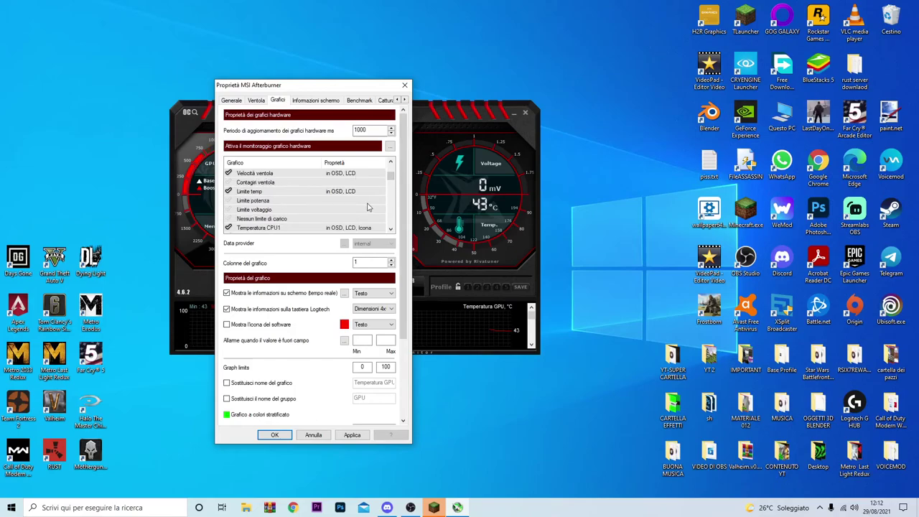
scroll(368, 207, "down", 2)
scroll(368, 207, "up", 1)
scroll(370, 214, "down", 5)
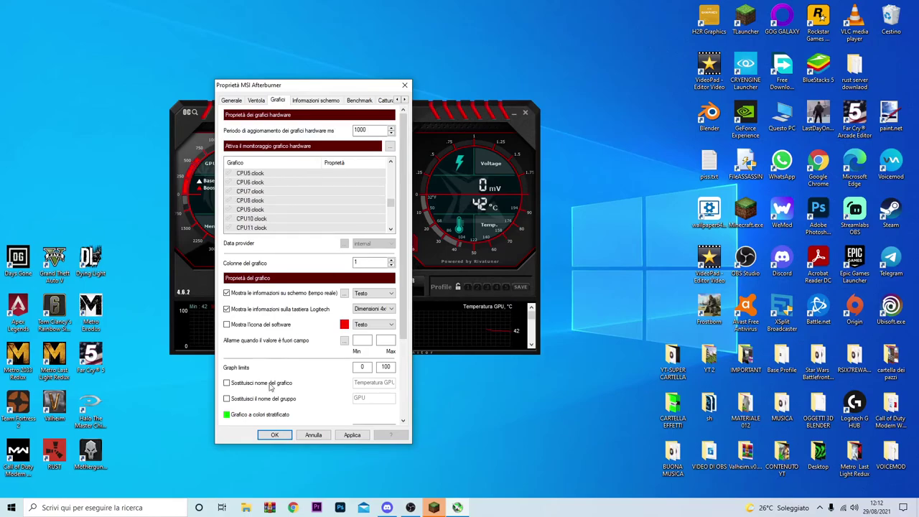
left_click(275, 435)
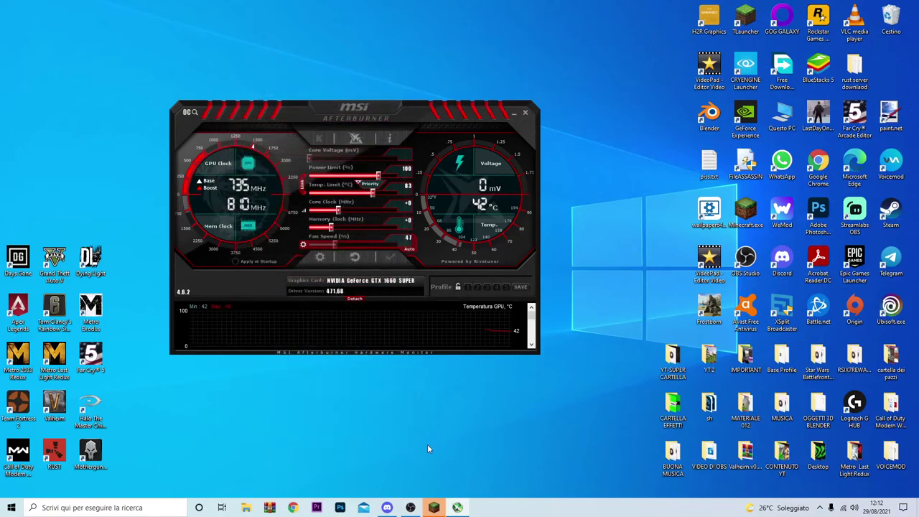
- Switch to Minecraft and load the single-player world Nuovo mondo (2), version 1.16.5
left_click(434, 507)
left_click(524, 395)
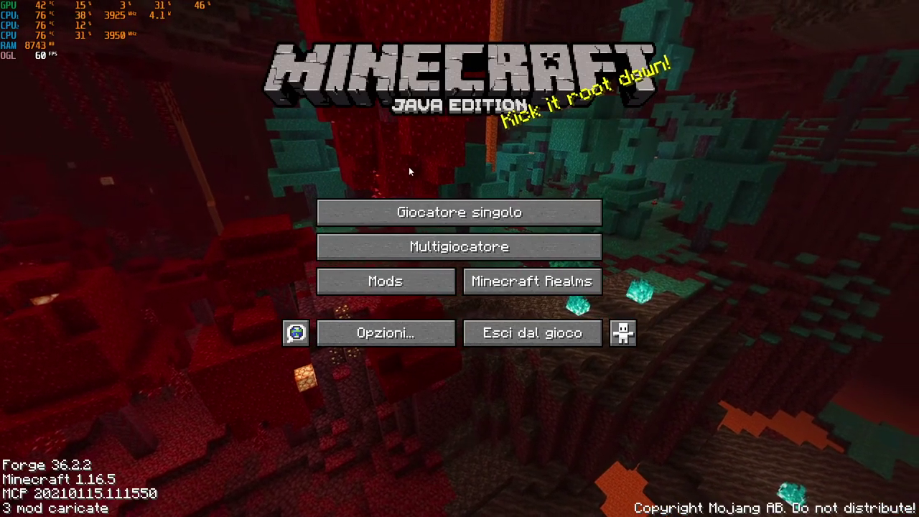
left_click(431, 212)
left_click(433, 112)
key("Tab")
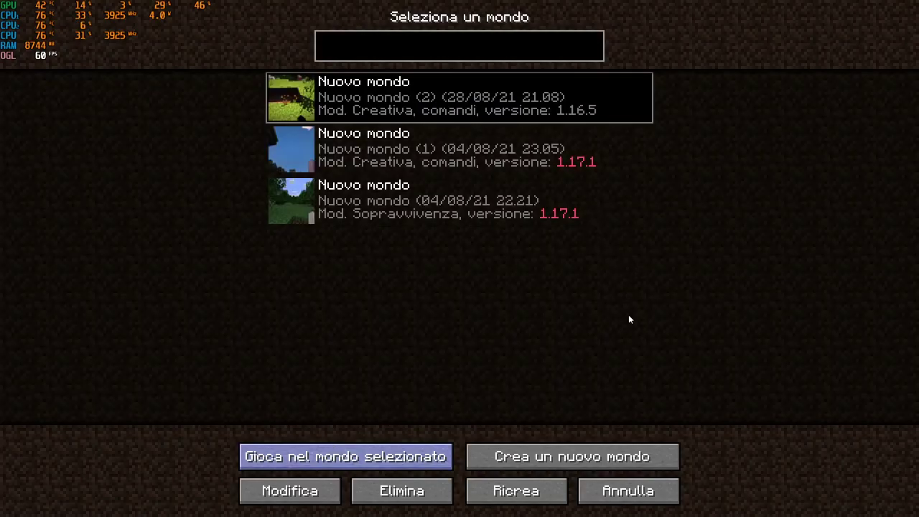
key("Return")
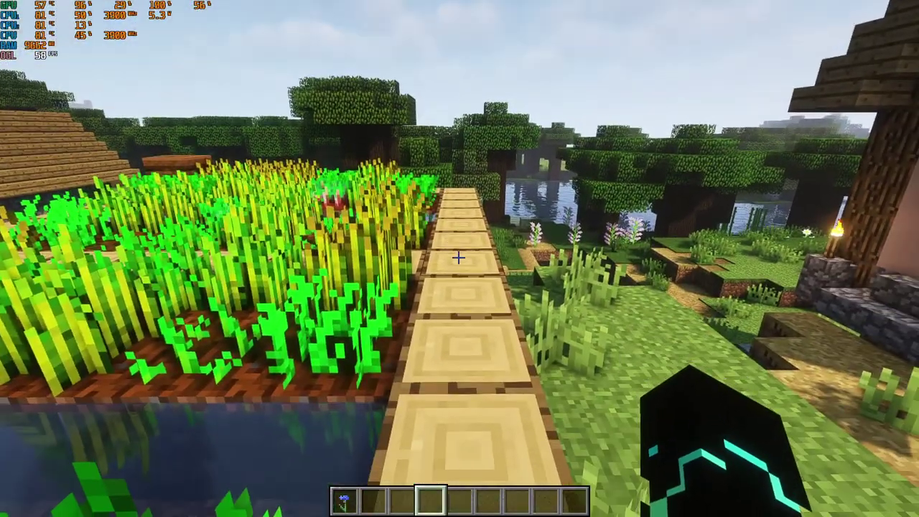
- Raise the FPS massimi limit in the graphics settings to its maximum and resume the game
key("Escape")
left_click(391, 257)
left_click(370, 229)
key("Escape")
left_click(346, 196)
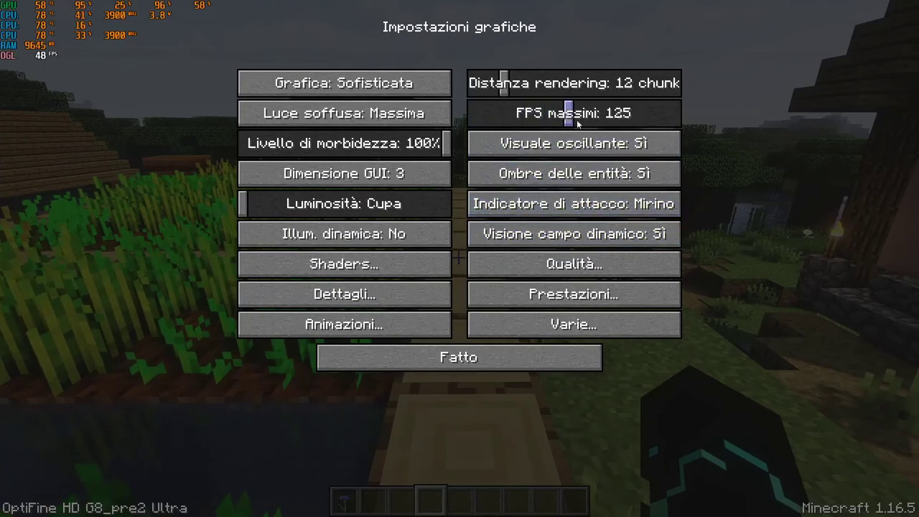
left_click_drag(557, 120, 678, 115)
left_click(477, 360)
left_click(470, 336)
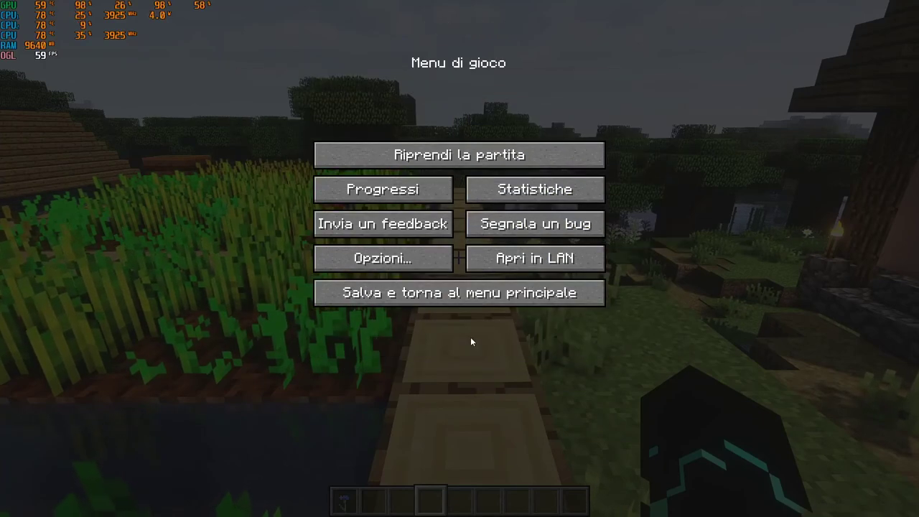
key("Escape")
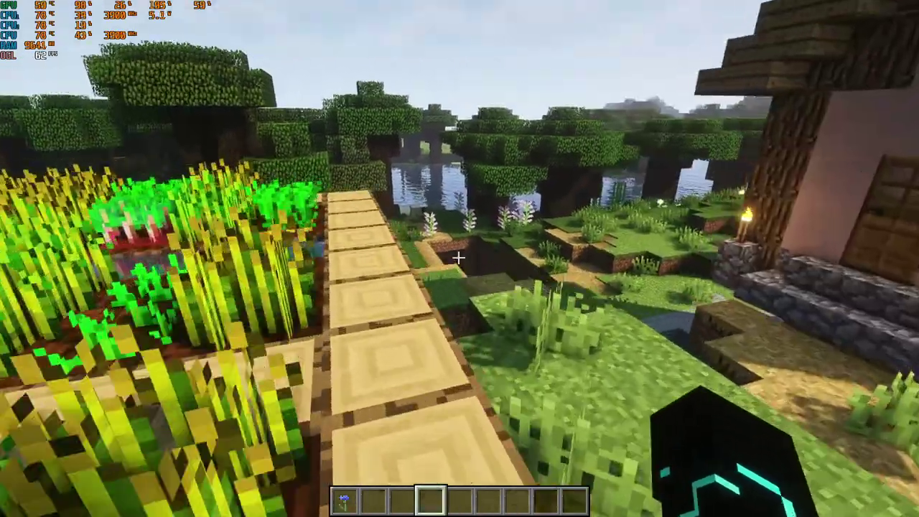
- Move from the village farm across the riverside grassland with shaders active to examine the performance overlay
key("w")
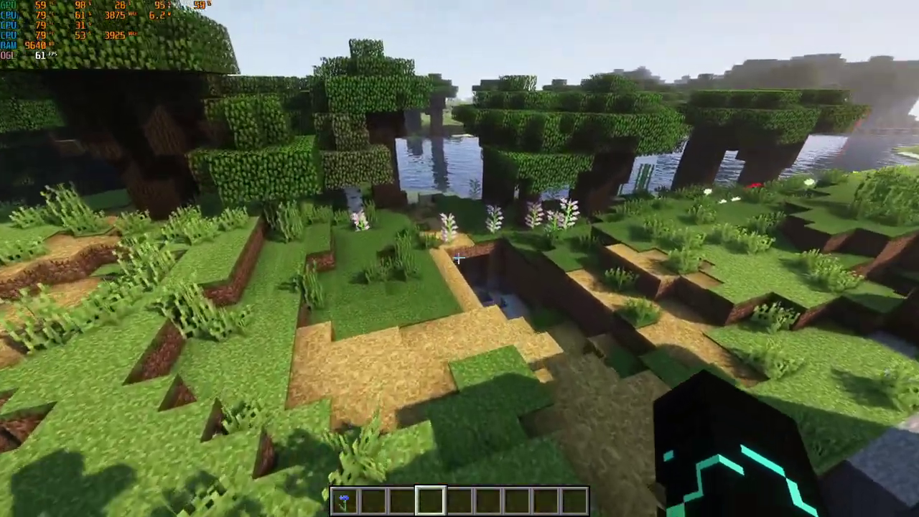
key("w")
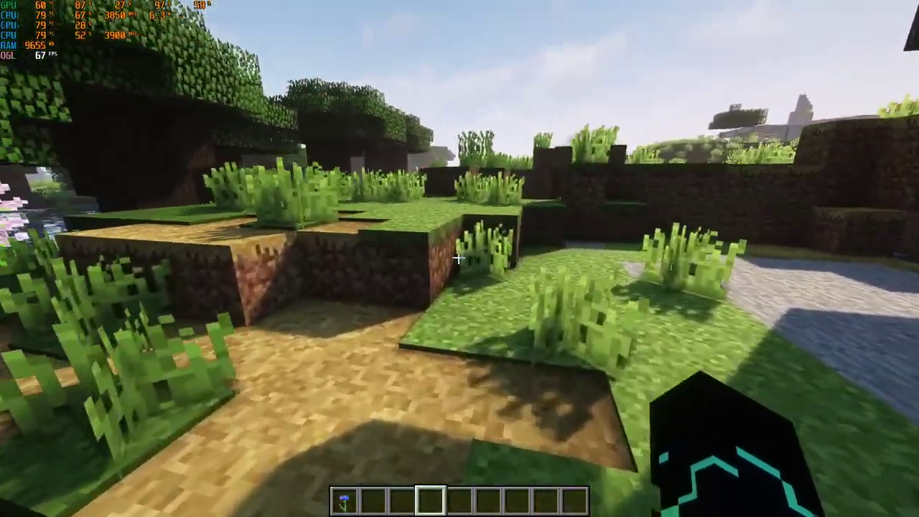
key("w")
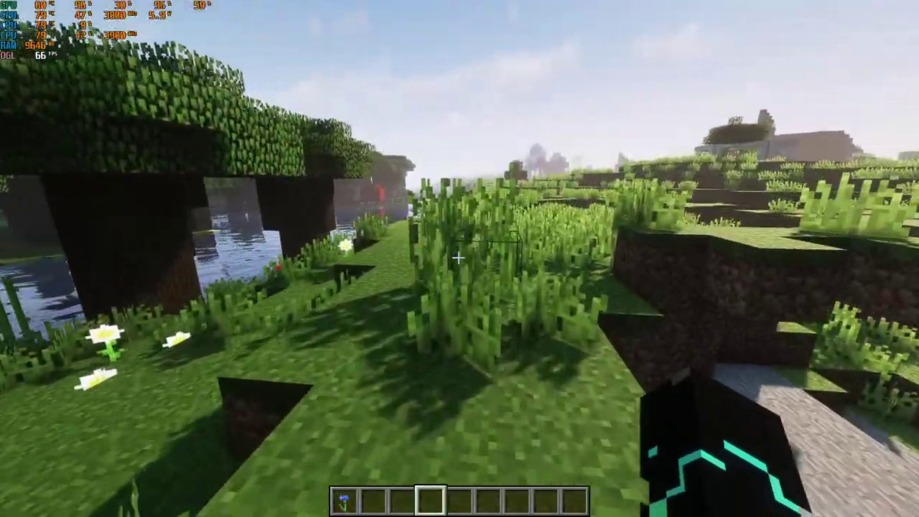
key("w")
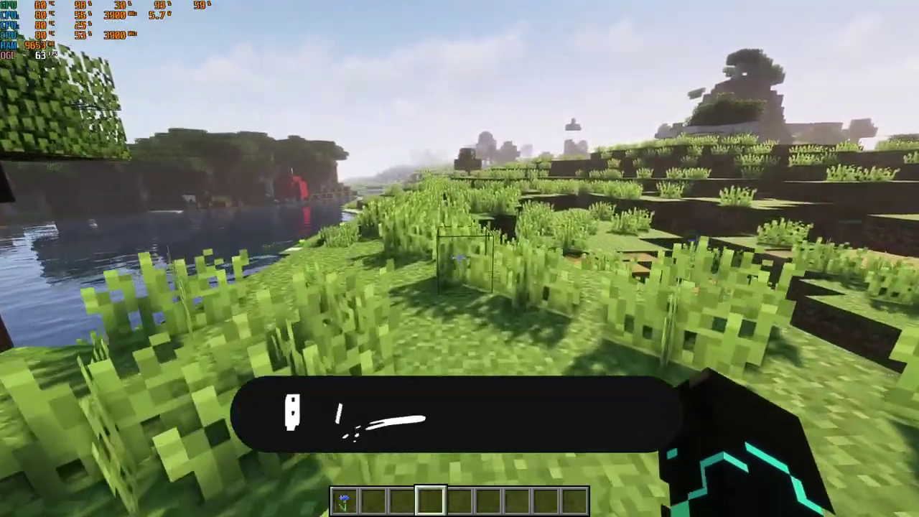
key("w")
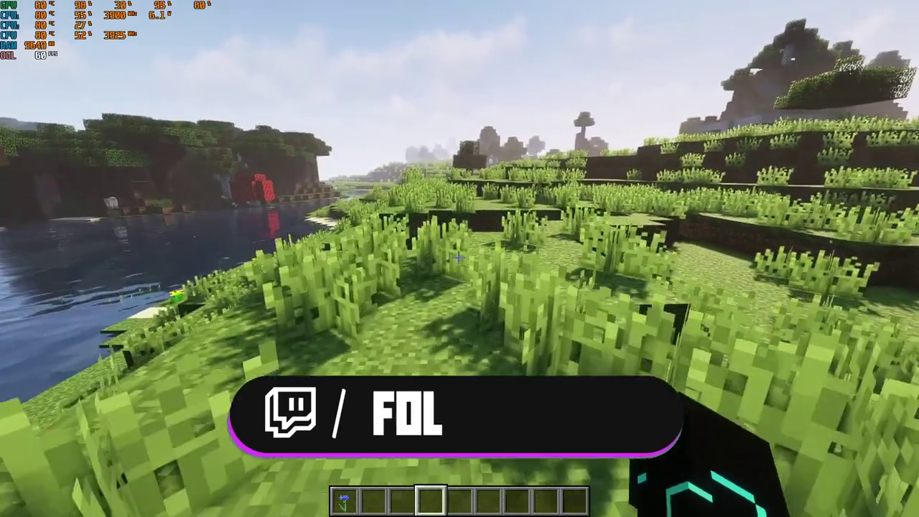
- Turn off shaders in the graphics settings by choosing (NO SHADERS) and return to the game
key("Escape")
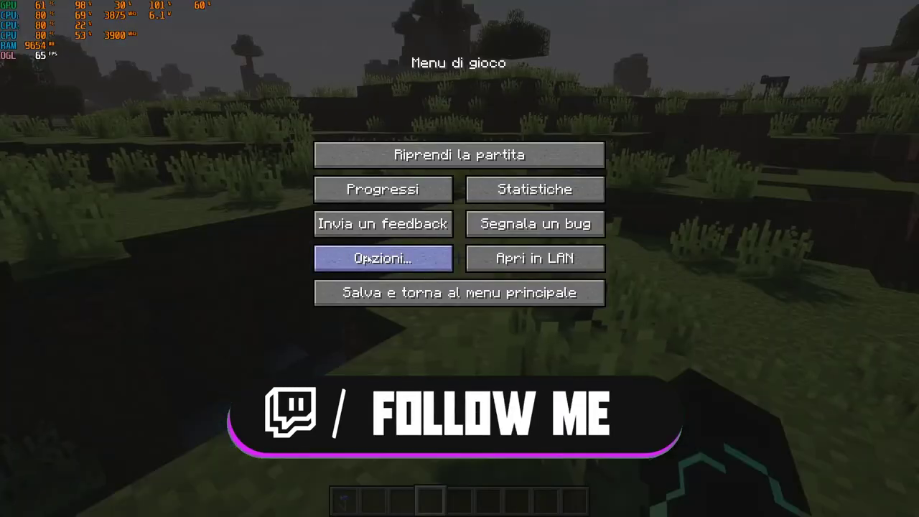
left_click(359, 259)
left_click(337, 227)
left_click(336, 267)
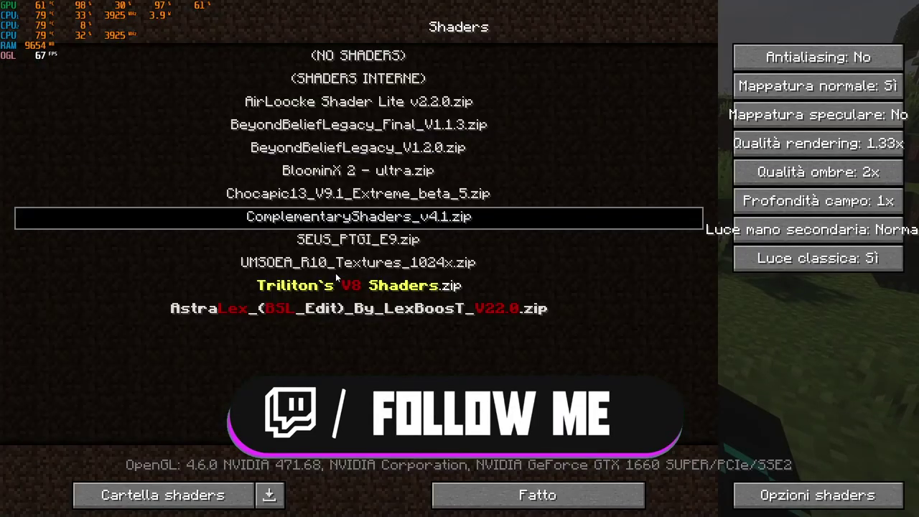
left_click(412, 60)
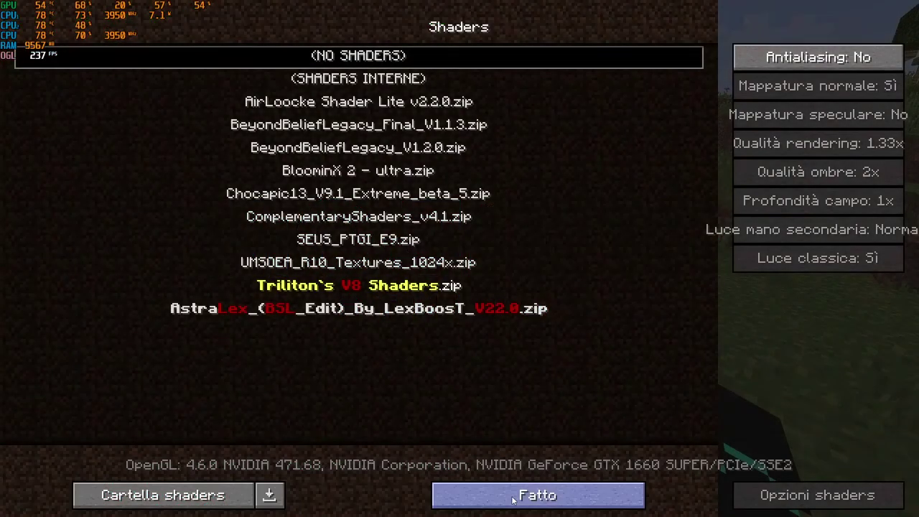
left_click(502, 495)
key("Escape")
- Travel past the white house and across the grassy hills without shaders to examine the frame rate and hardware readings
key("w")
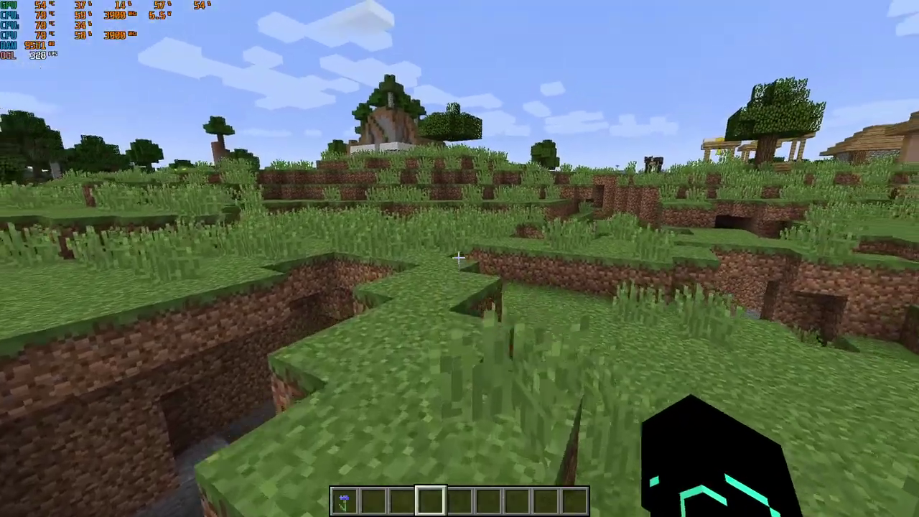
key("w")
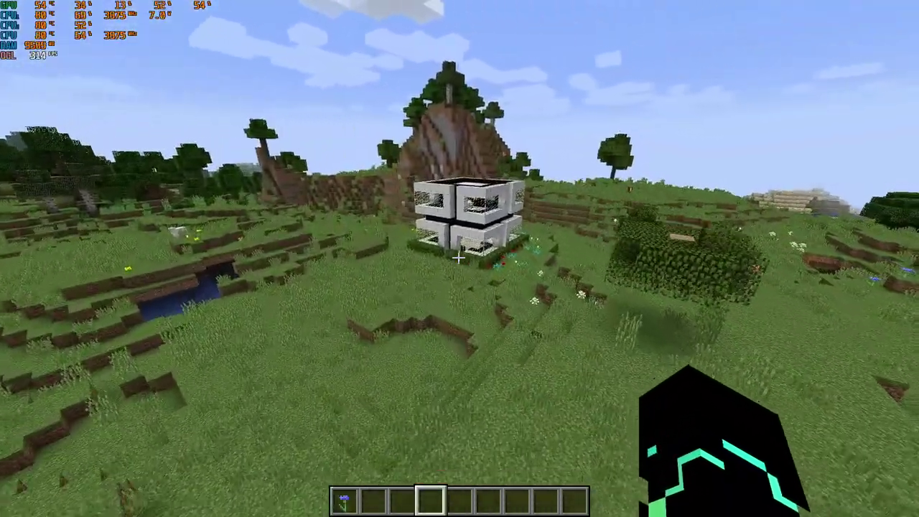
key("w")
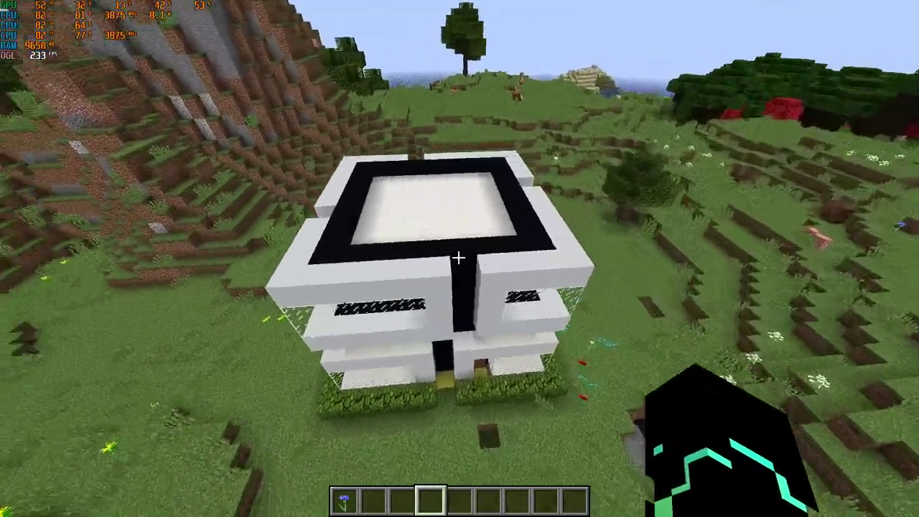
key("w")
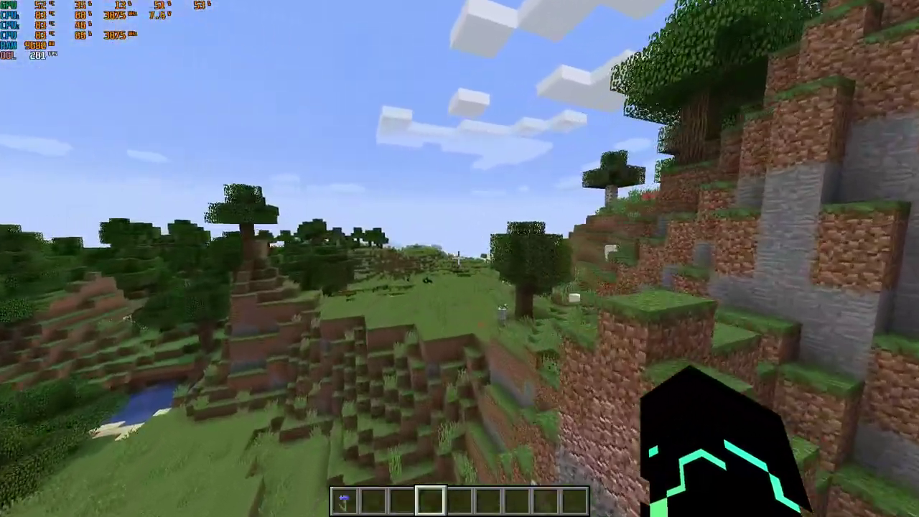
key("w")
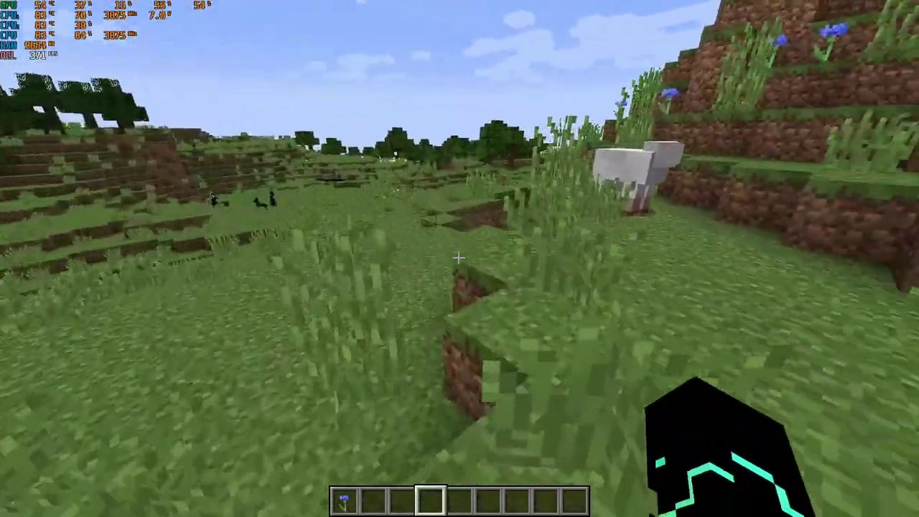
key("w")
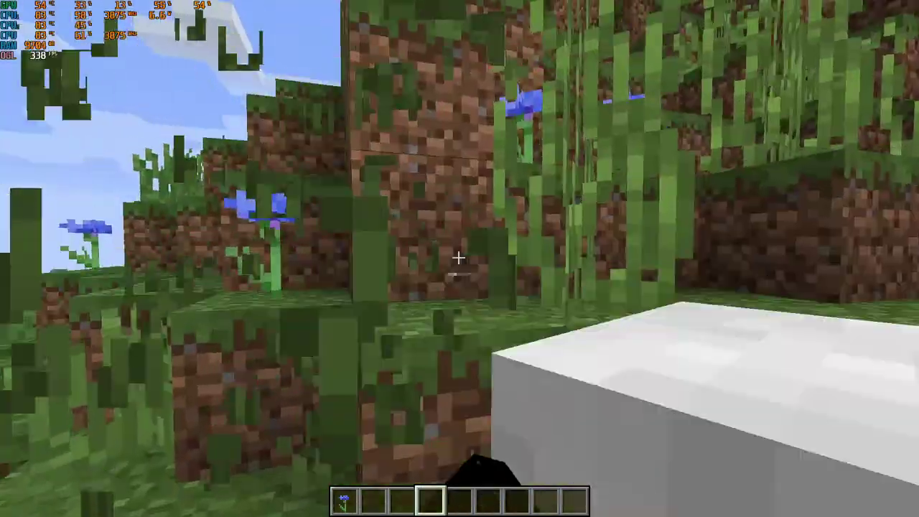
key("w")
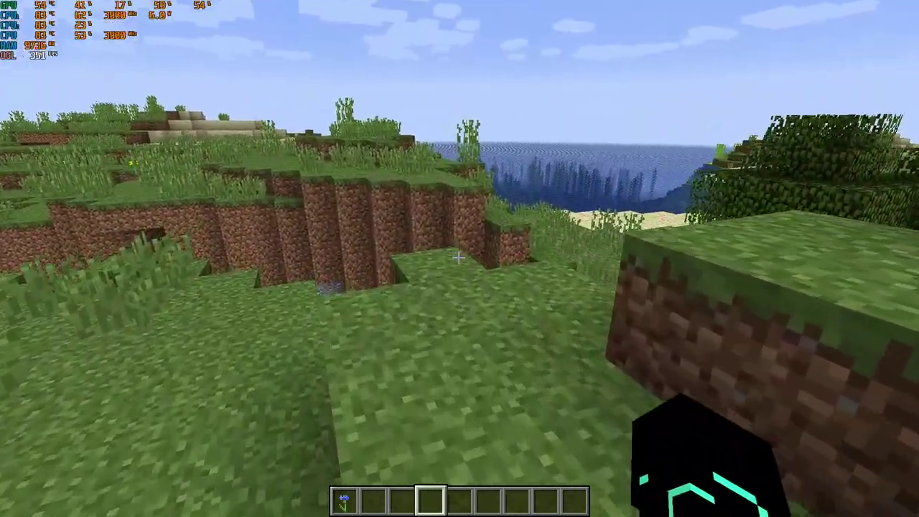
key("w")
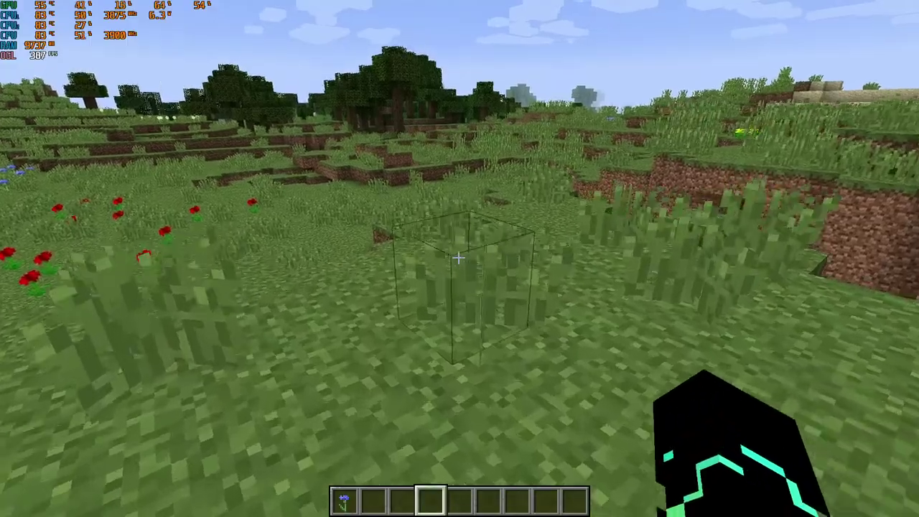
key("w")
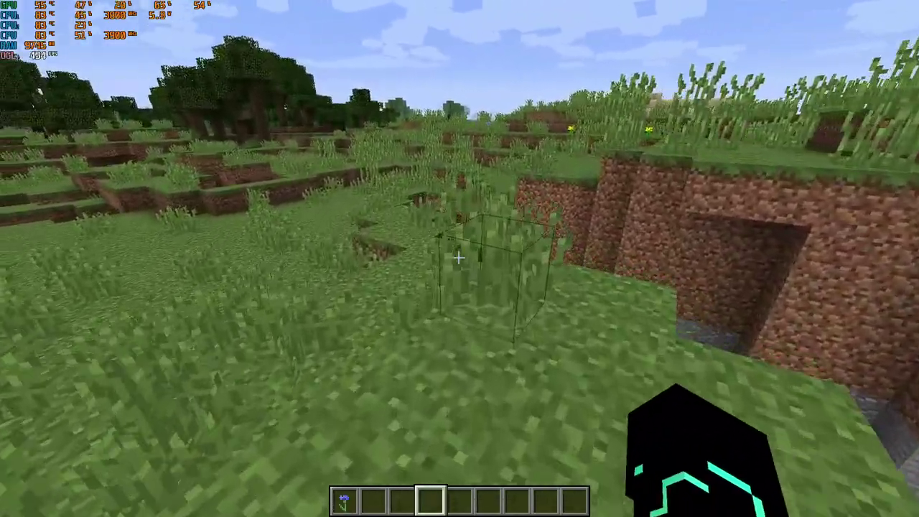
key("w")
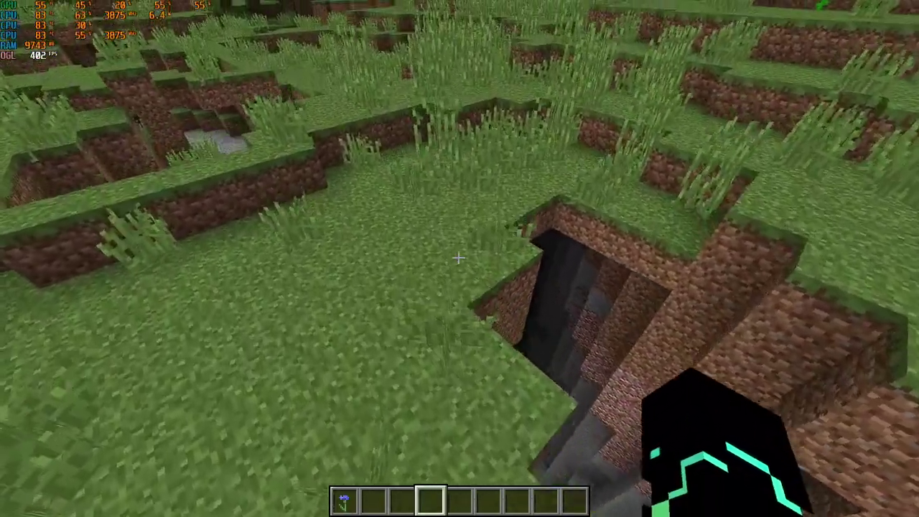
key("w")
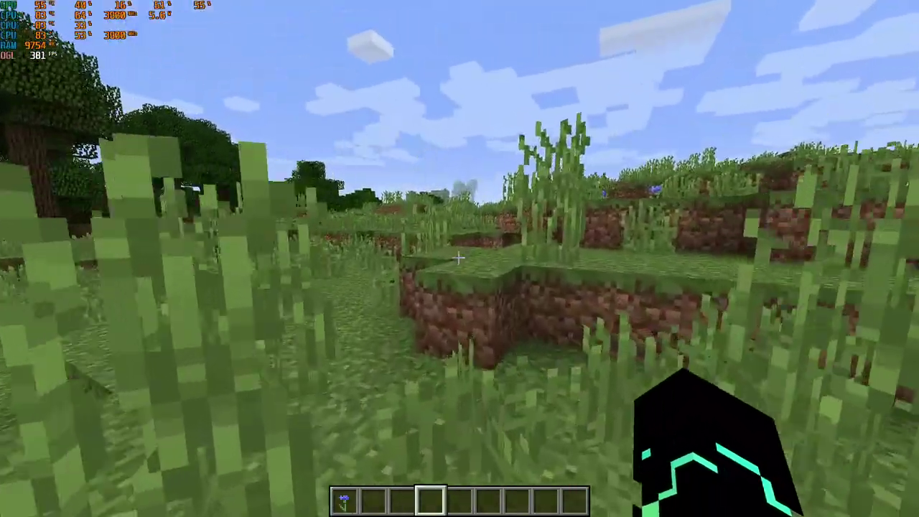
key("w")
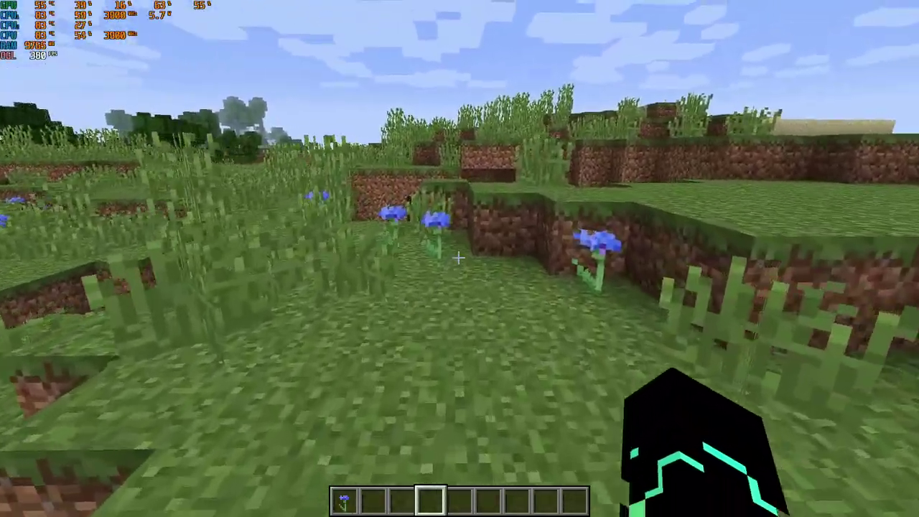
- Cross the grassland to the sandy shore without shaders to examine the performance overlay, and leave the game for MSI Afterburner
key("w")
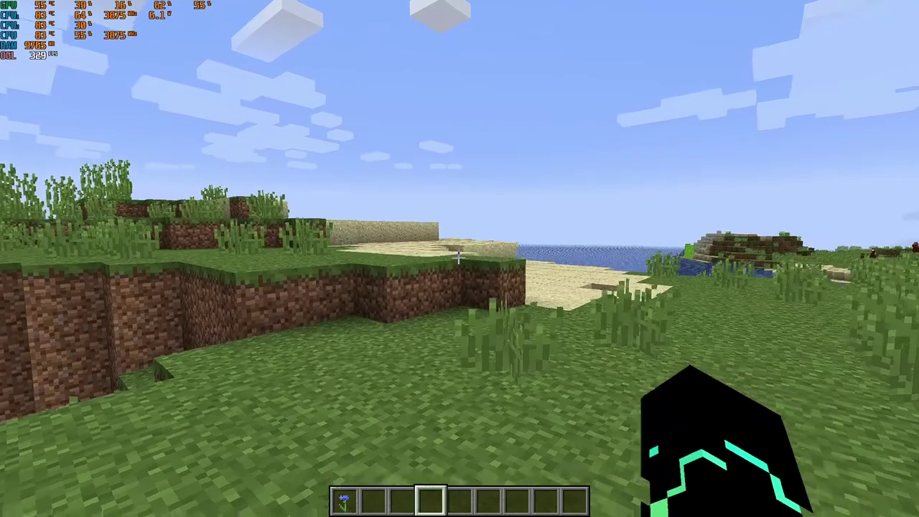
key("w")
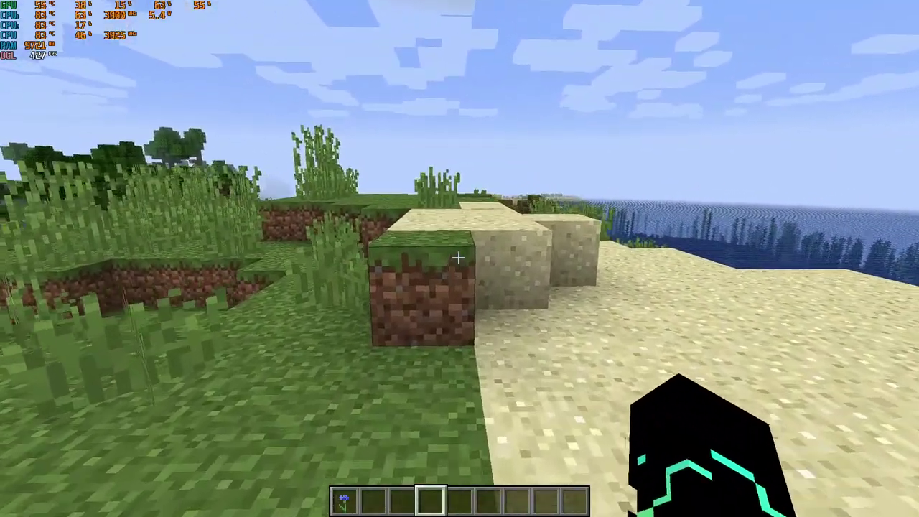
key("w")
key("Escape")
left_click(451, 296)
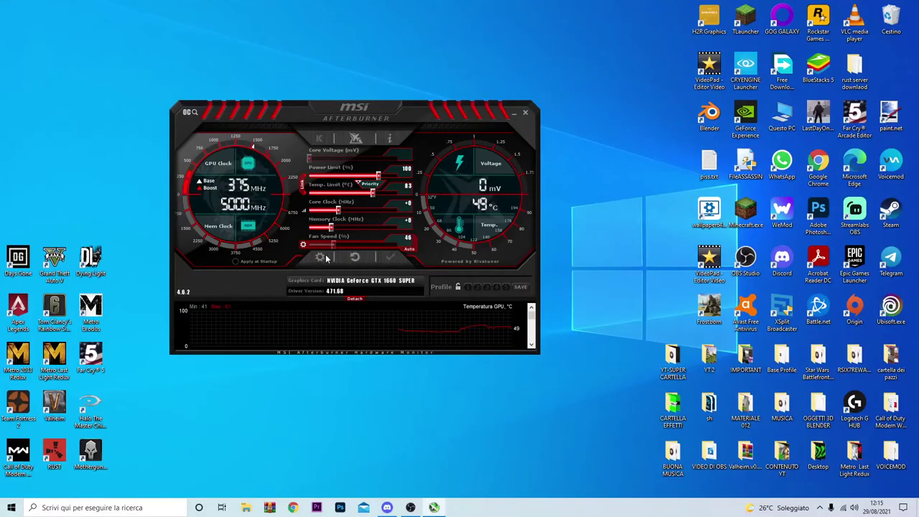
- Open the hardware monitoring graph properties (Grafici) in the MSI Afterburner settings
left_click(324, 255)
left_click(246, 129)
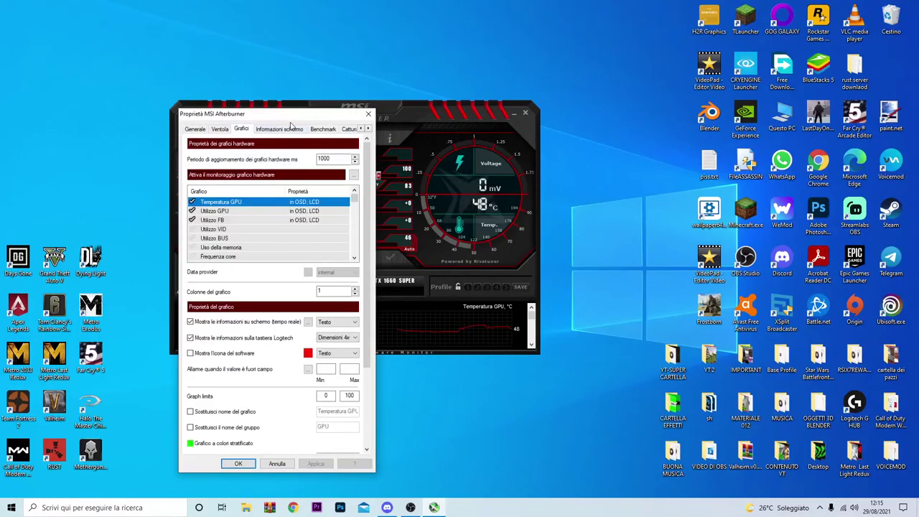
left_click_drag(291, 118, 298, 98)
- Examine the graph properties and the full list of hardware monitoring graphs, from GPU temperature through CPU readings to the framerate entries
left_click_drag(373, 152, 368, 223)
scroll(368, 223, "up", 1)
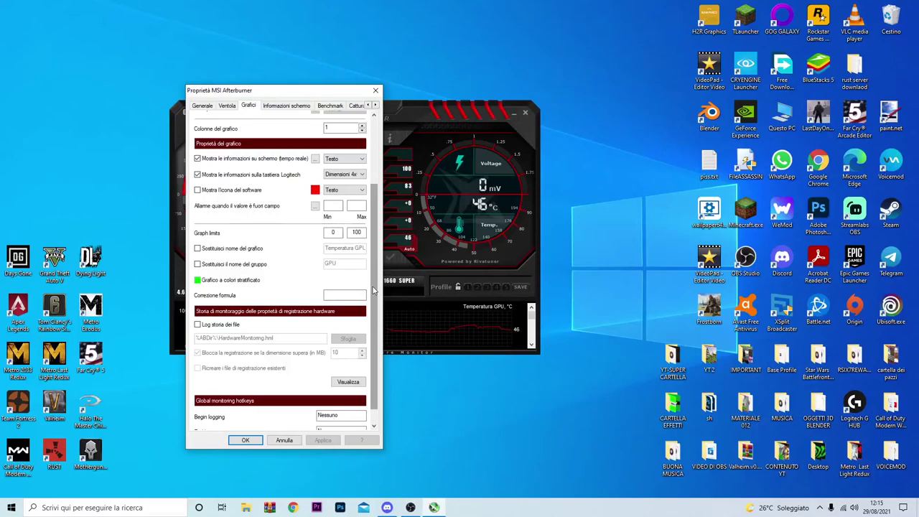
scroll(372, 289, "up", 5)
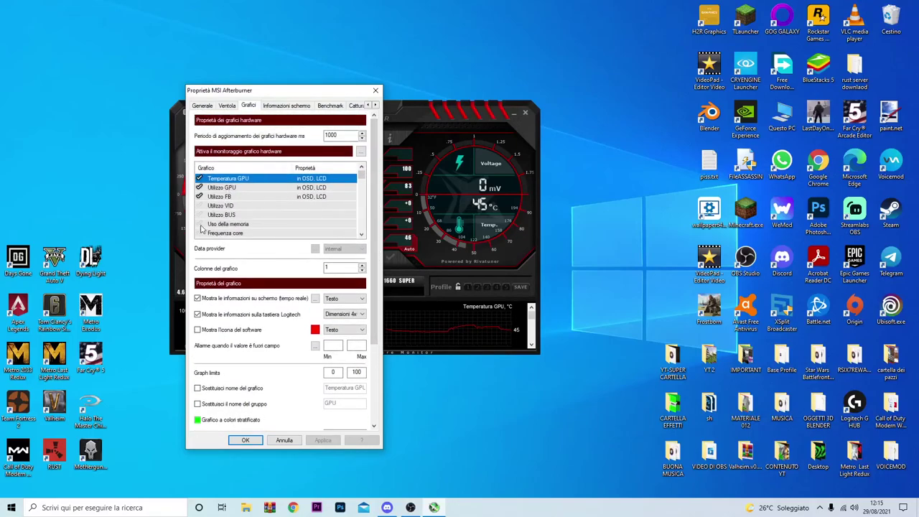
scroll(283, 214, "down", 5)
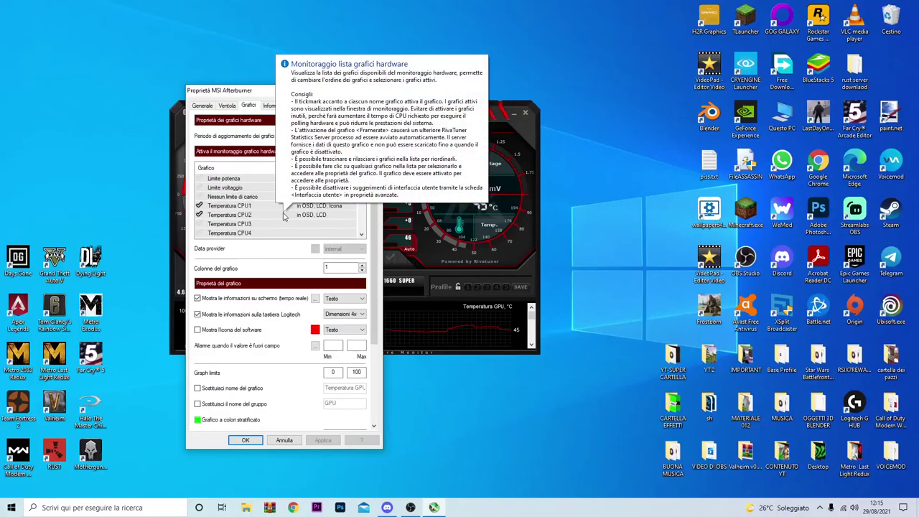
scroll(246, 224, "down", 5)
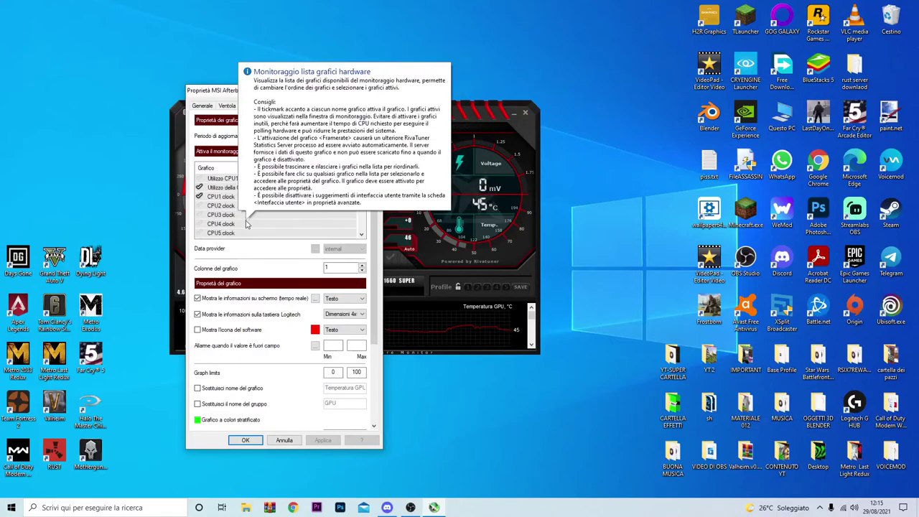
scroll(246, 224, "down", 3)
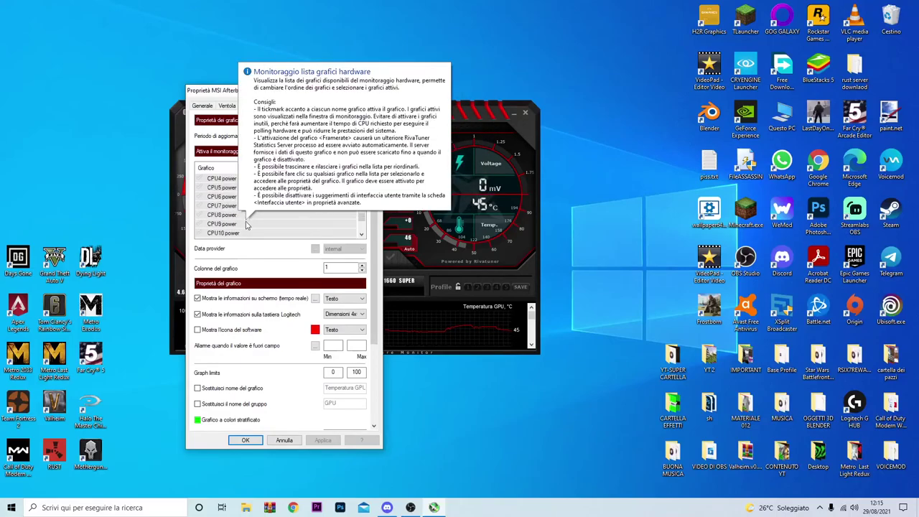
scroll(246, 225, "down", 2)
scroll(243, 228, "down", 2)
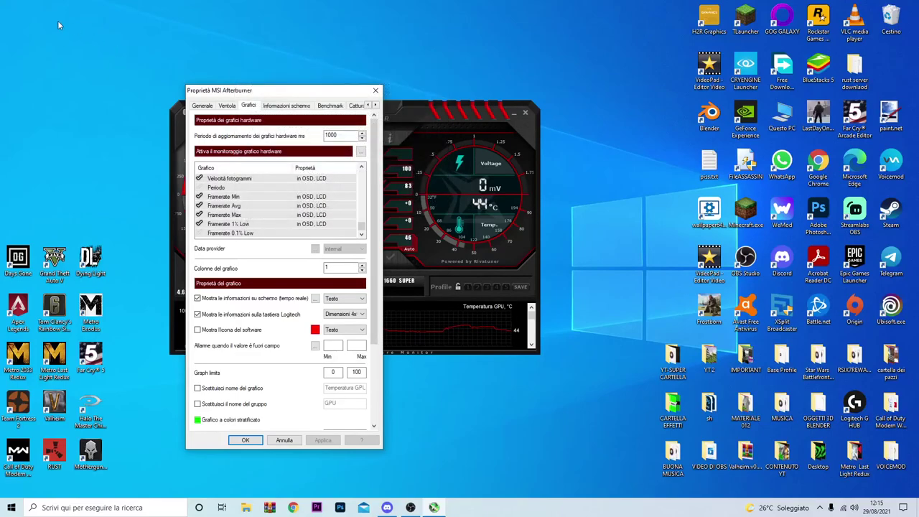
left_click(53, 260)
left_click(138, 229)
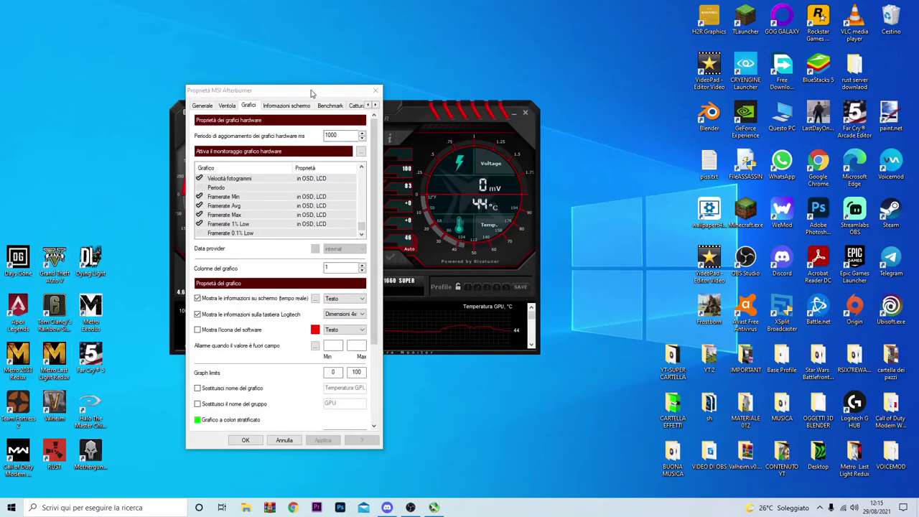
left_click_drag(311, 93, 367, 88)
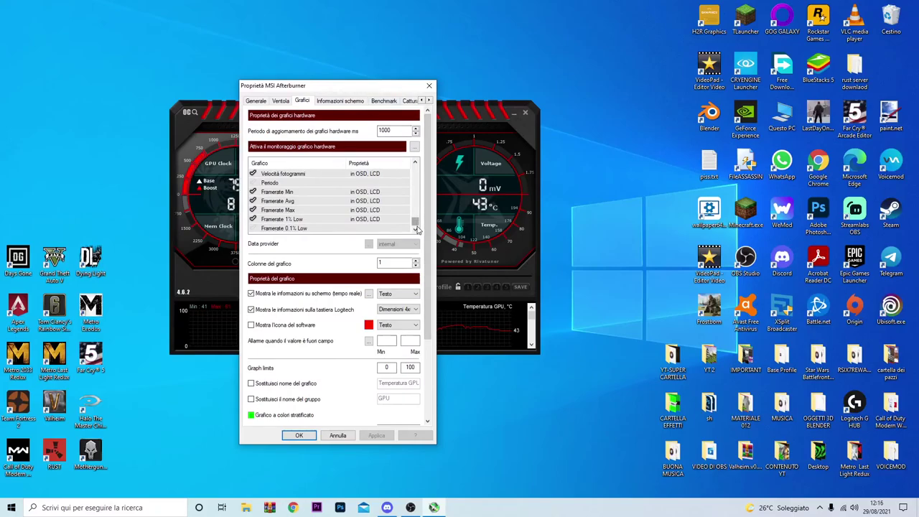
- Enable the Framerate 0.1% Low graph in the hardware monitoring list and disable it again
left_click(254, 229)
left_click(254, 229)
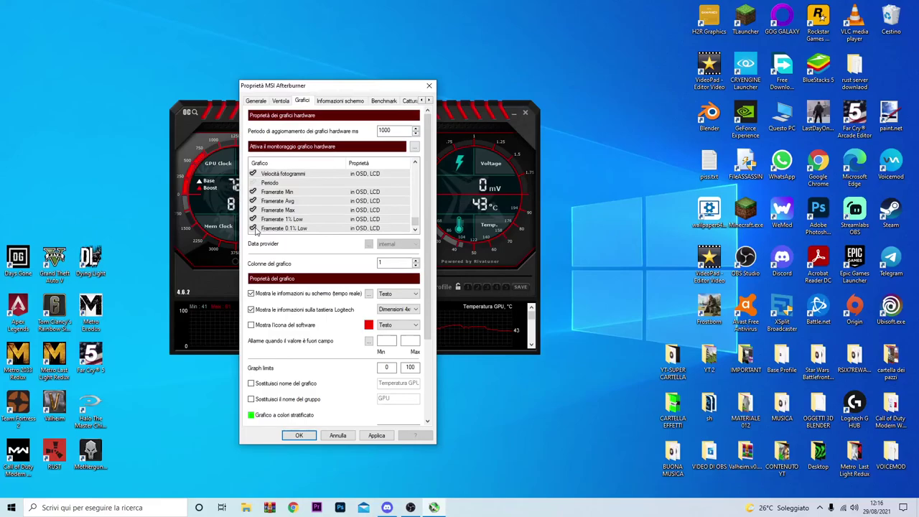
left_click(253, 228)
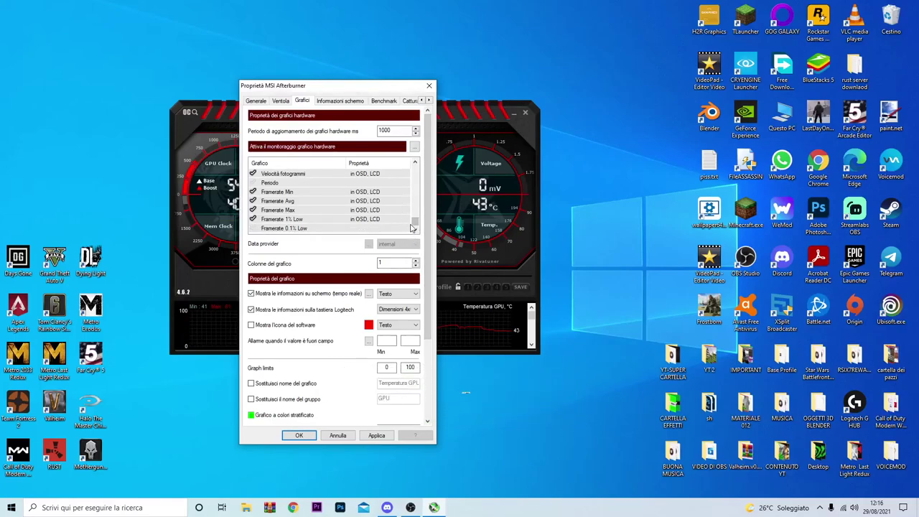
left_click_drag(415, 227, 419, 168)
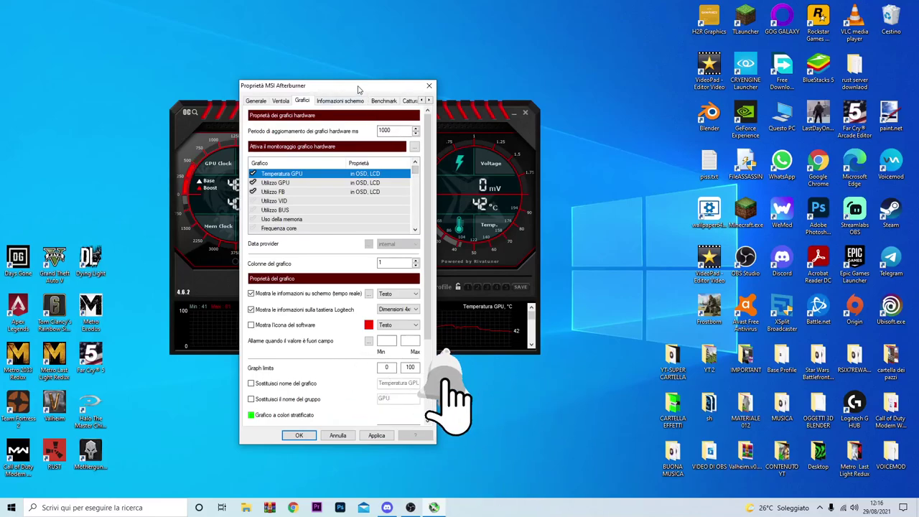
left_click_drag(359, 90, 341, 106)
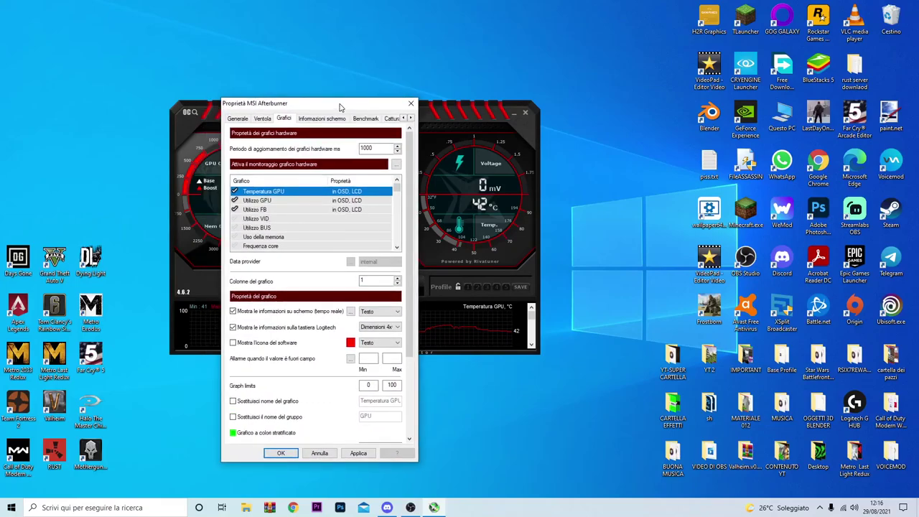